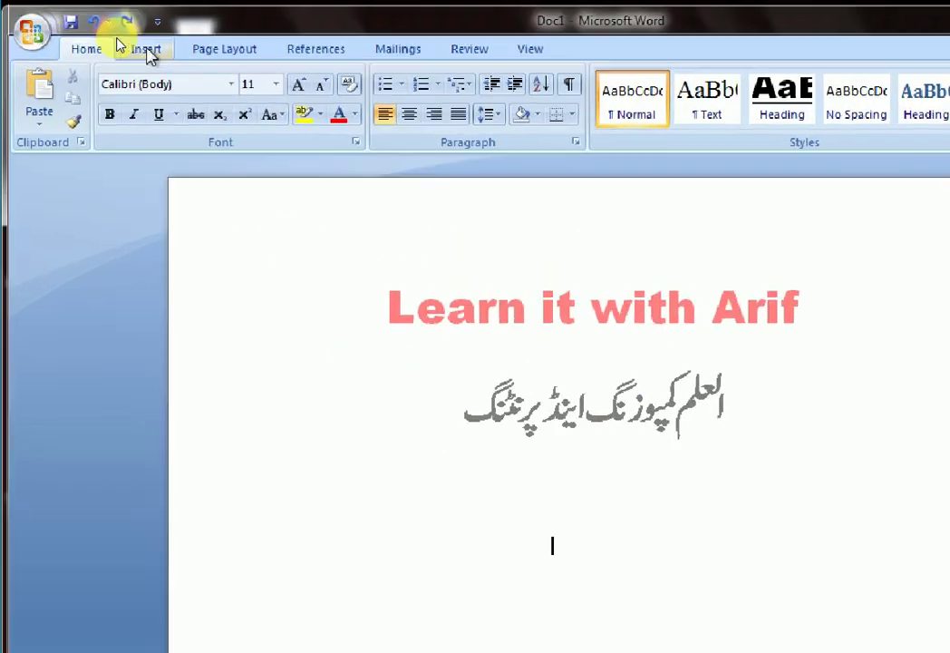
Draw a freehand text box below the Urdu line, then undo it
left_click(116, 41)
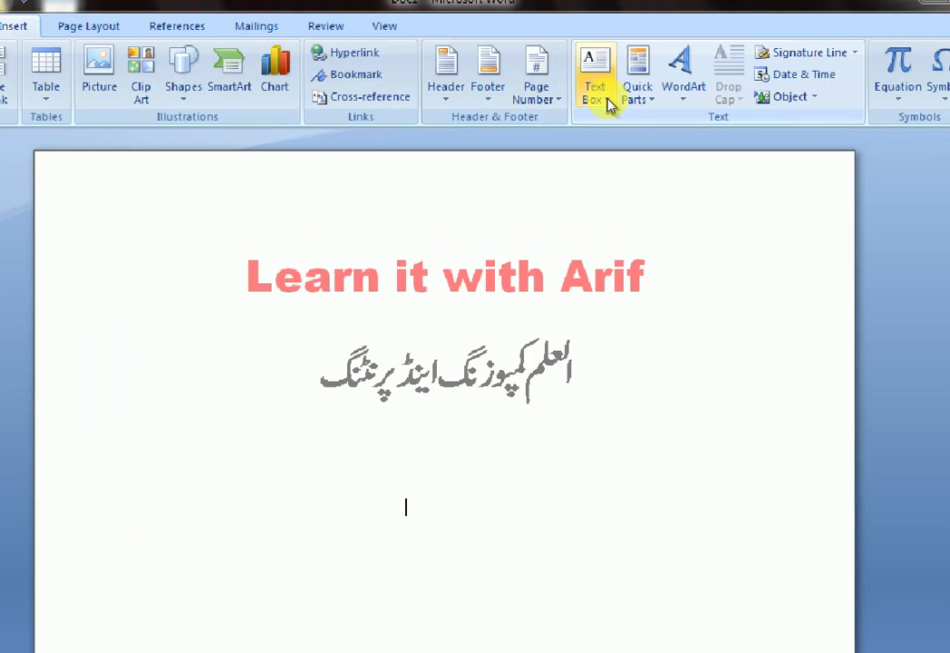
left_click(598, 94)
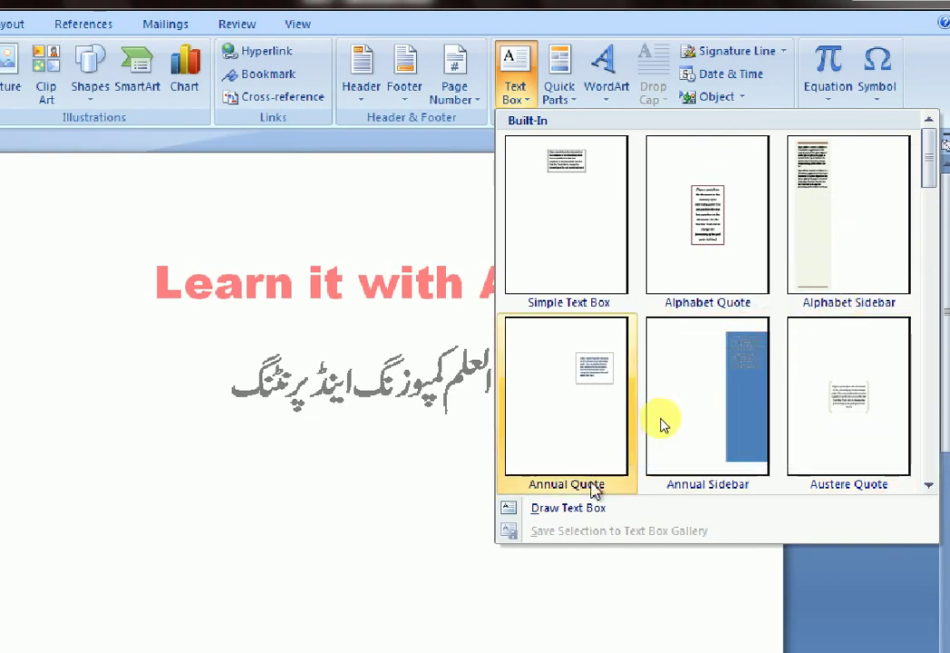
left_click(580, 508)
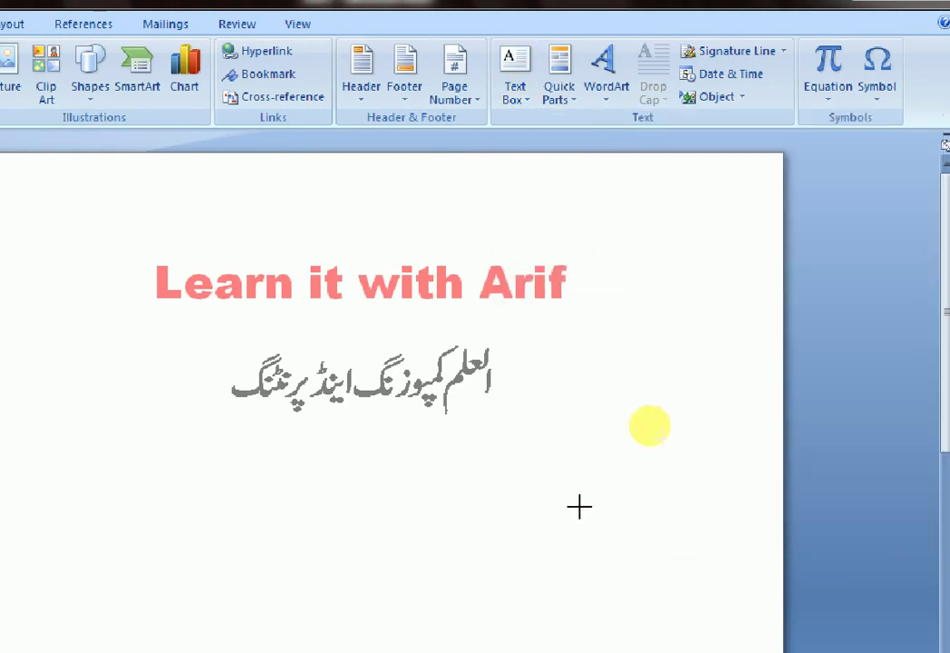
left_click_drag(575, 350, 723, 628)
key("ctrl+z")
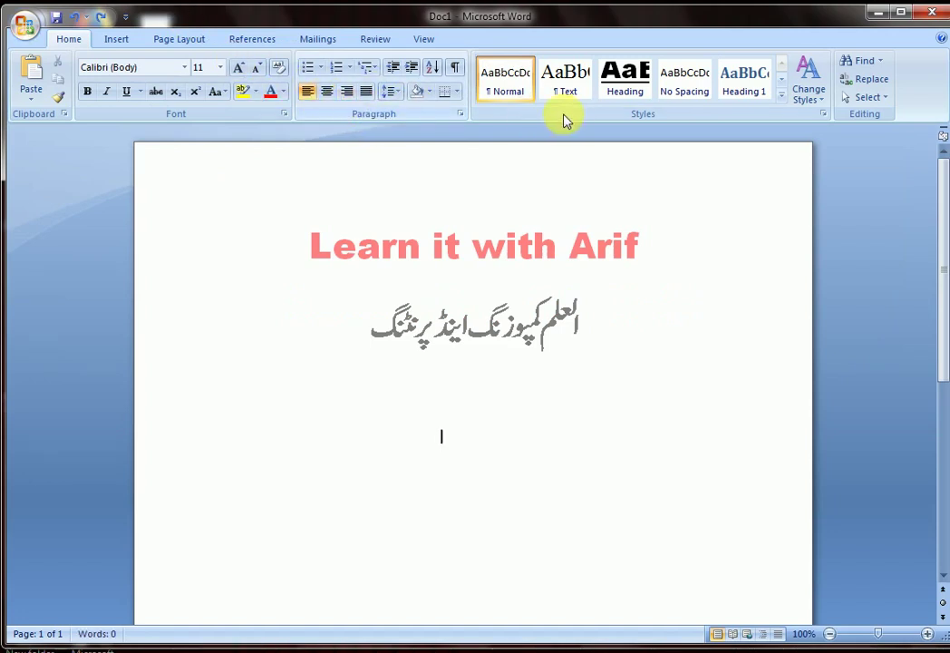
Insert the Alphabet Quote text box from the Built-In gallery and scroll to view it
left_click(122, 42)
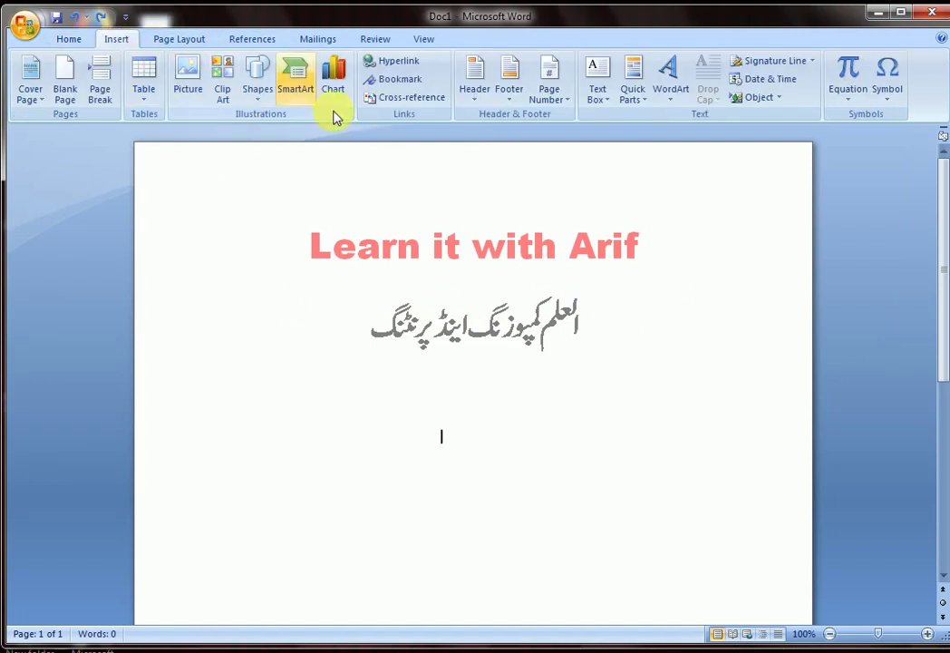
left_click(610, 105)
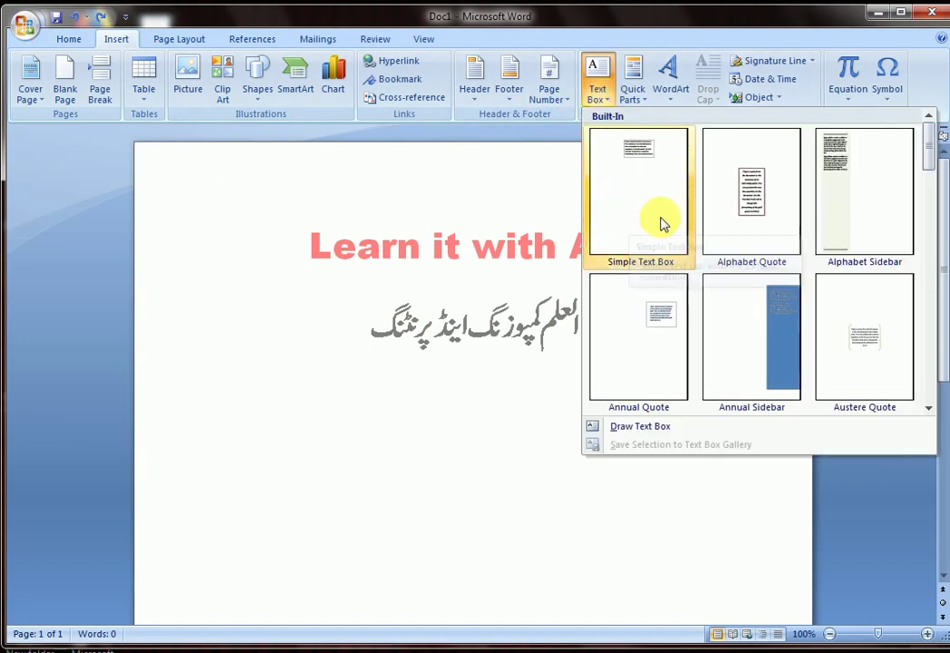
left_click(752, 215)
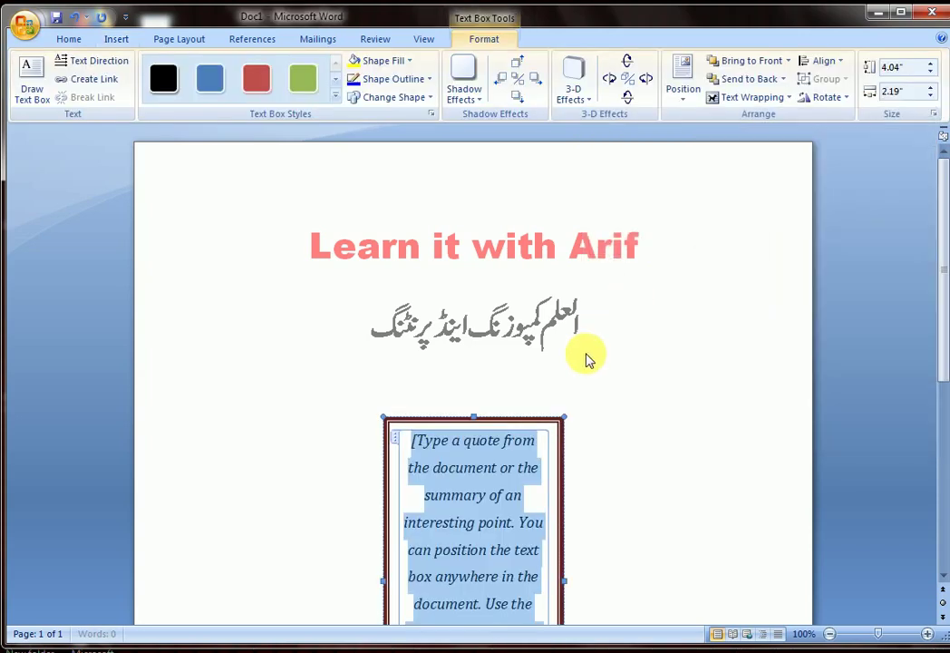
scroll(588, 356, "down", 3)
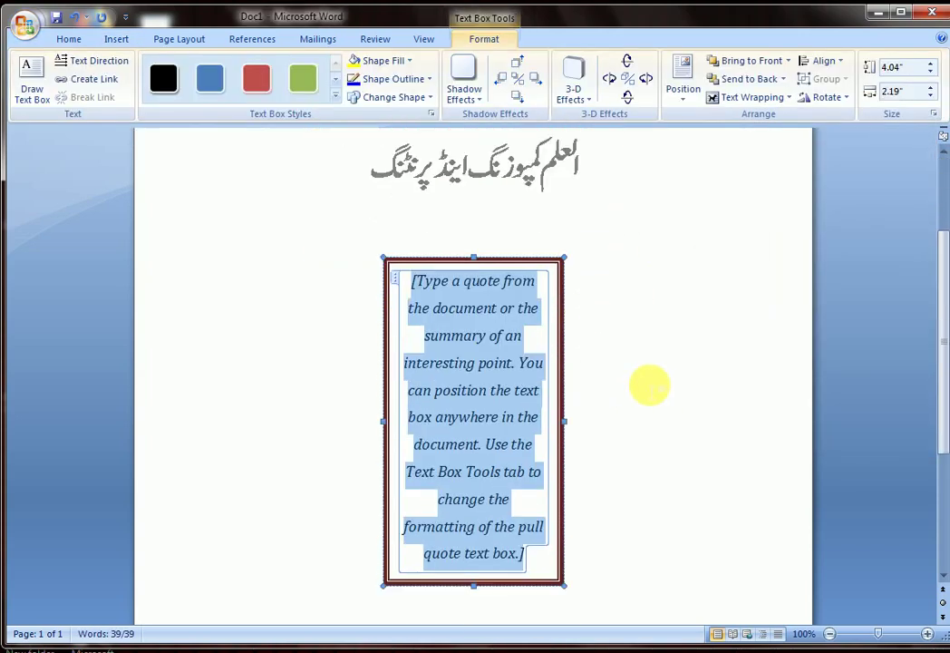
Replace the placeholder with 'Learn it with Arif', enlarge the font, and deselect the box
type("Al")
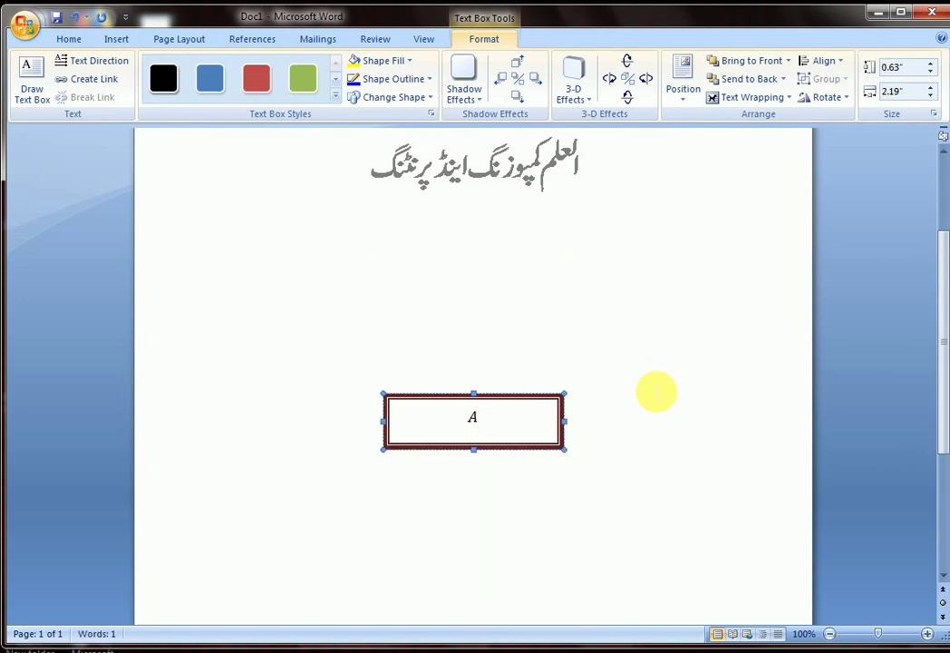
key("BackSpace")
key("BackSpace")
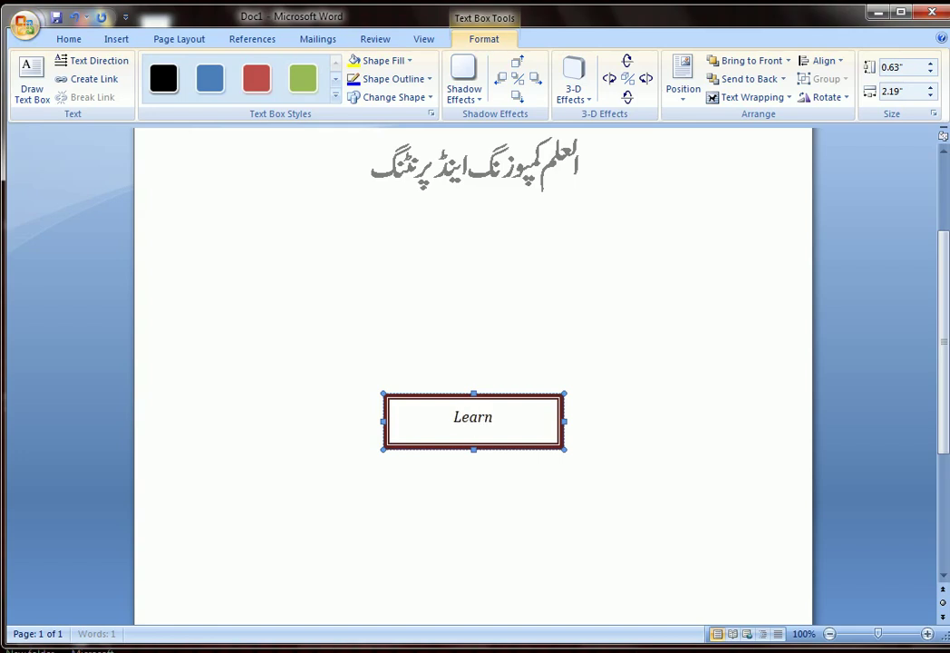
type("Learn it with Arif")
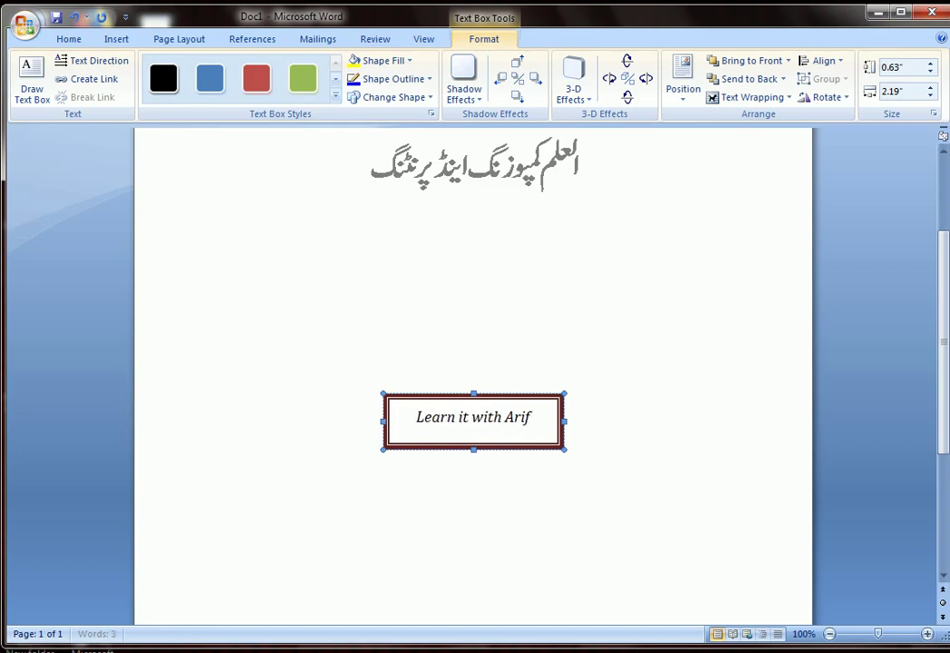
key("ctrl+a")
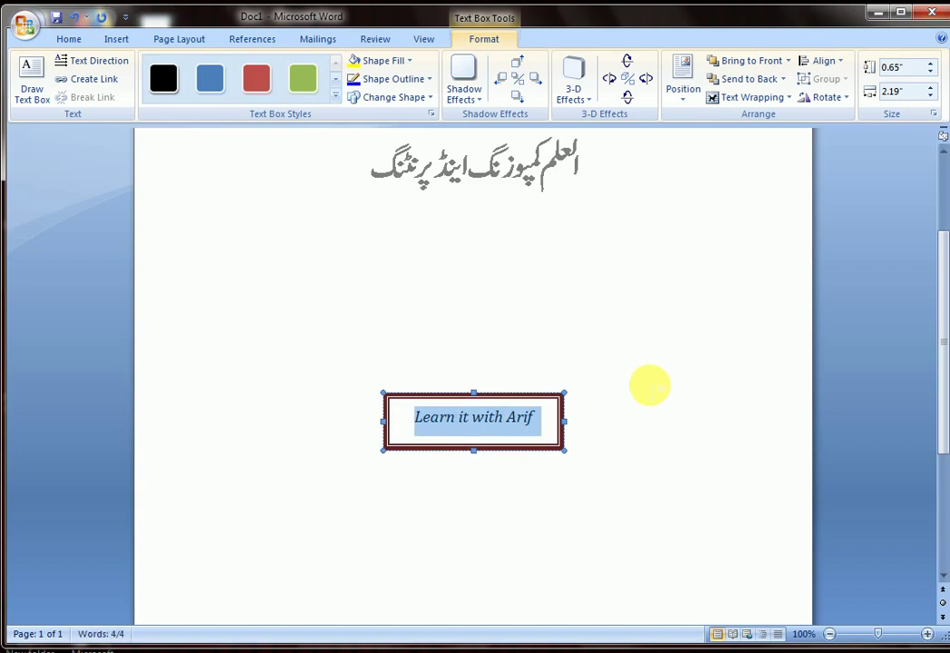
key("ctrl+shift+period")
key("ctrl+shift+period")
key("ctrl+shift+period")
key("ctrl+shift+period")
key("ctrl+shift+period")
key("ctrl+shift+period")
key("ctrl+shift+period")
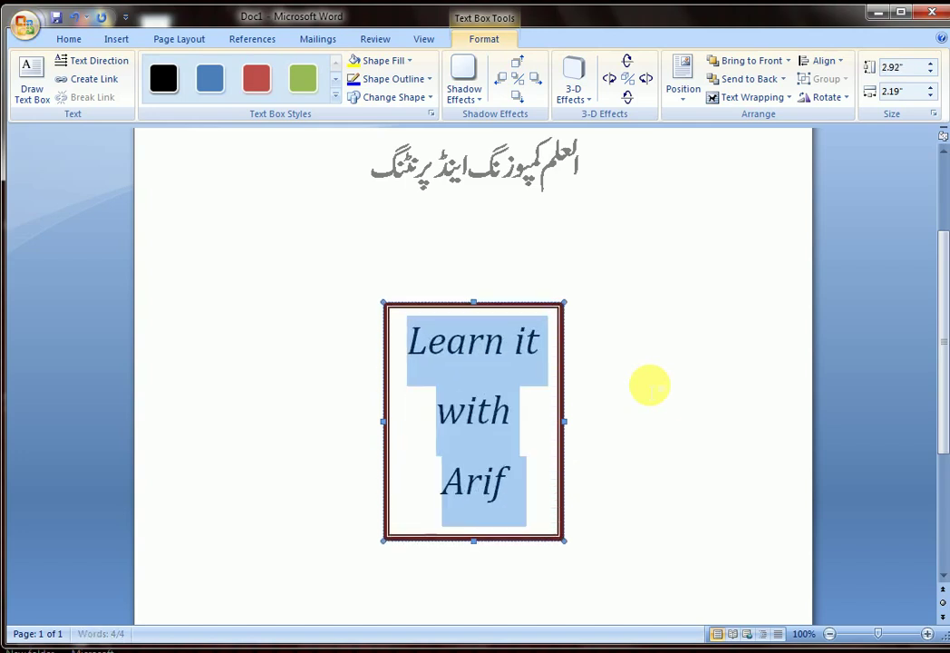
key("Left")
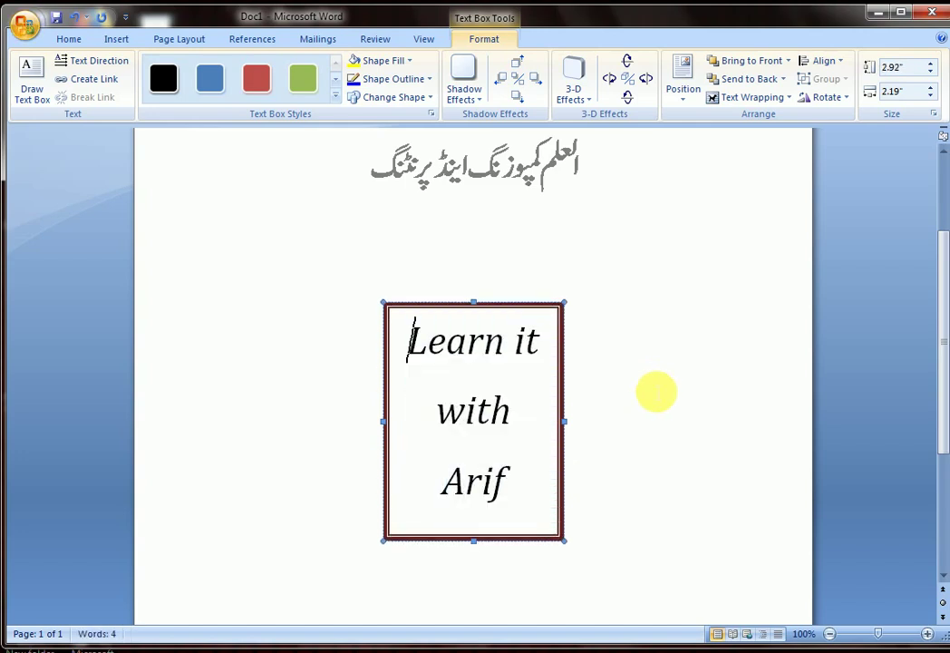
left_click(640, 379)
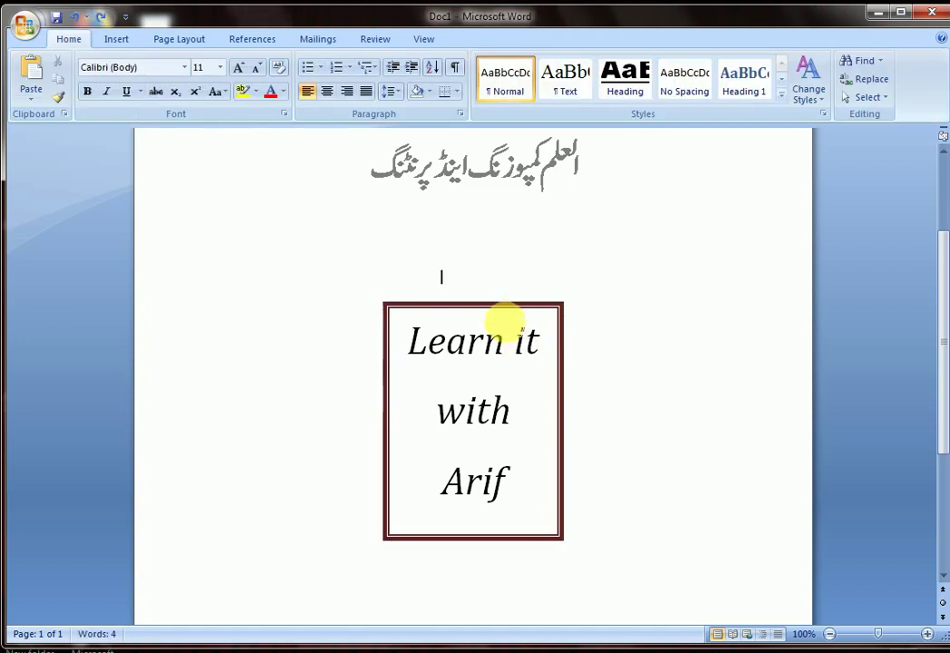
Apply the green outline style from the Text Box Styles gallery to the box
left_click(498, 306)
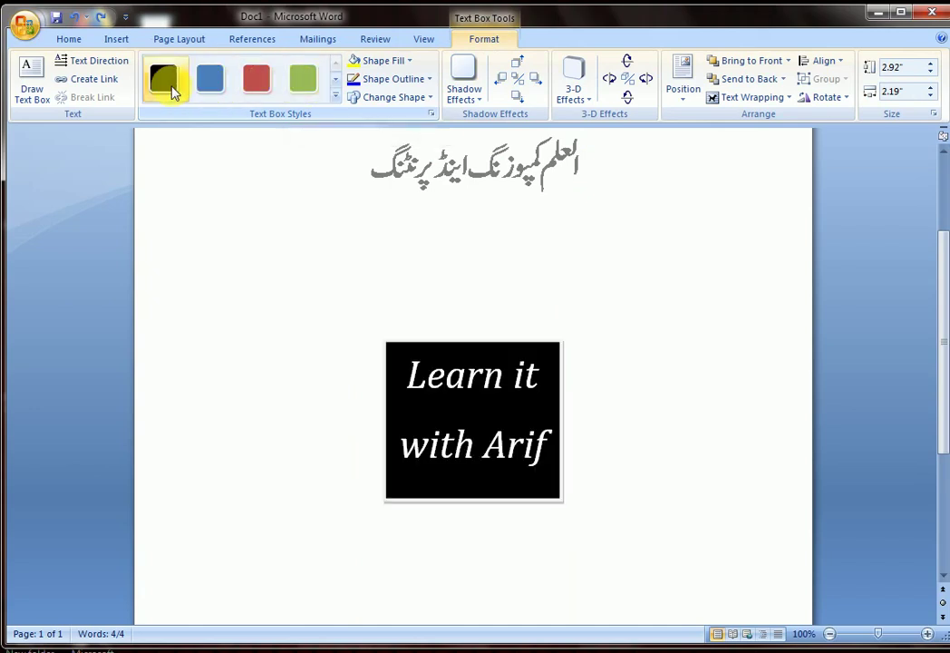
left_click(333, 97)
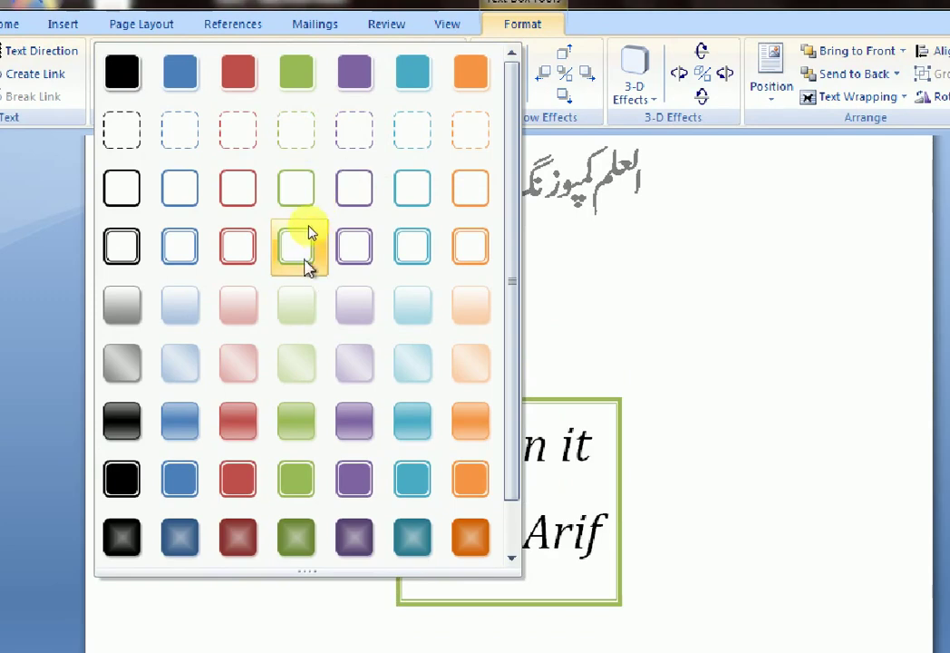
left_click(307, 258)
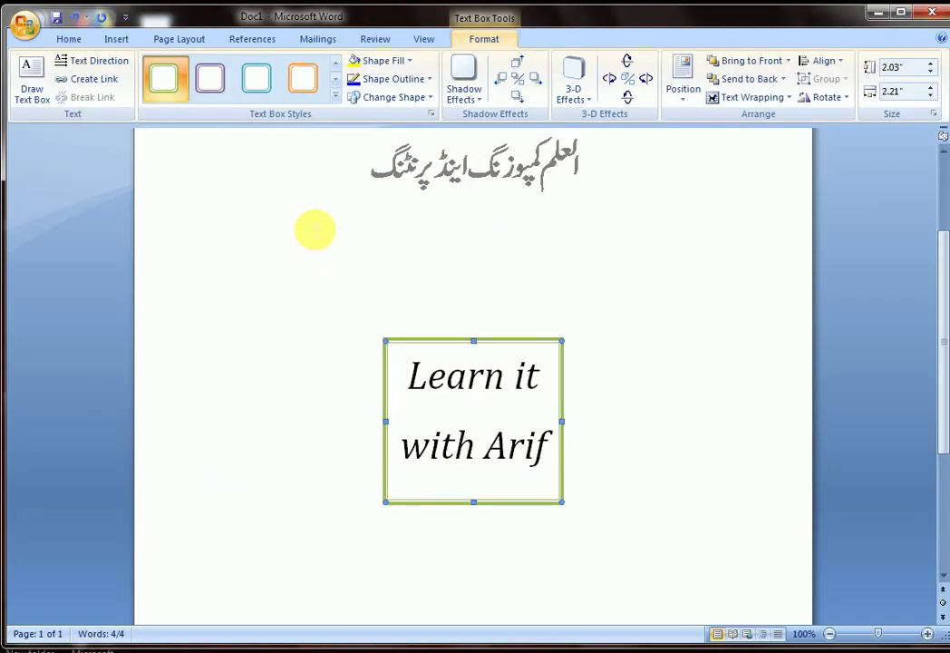
Cycle the text direction back to horizontal and cancel drawing a new text box
left_click(103, 62)
left_click(104, 62)
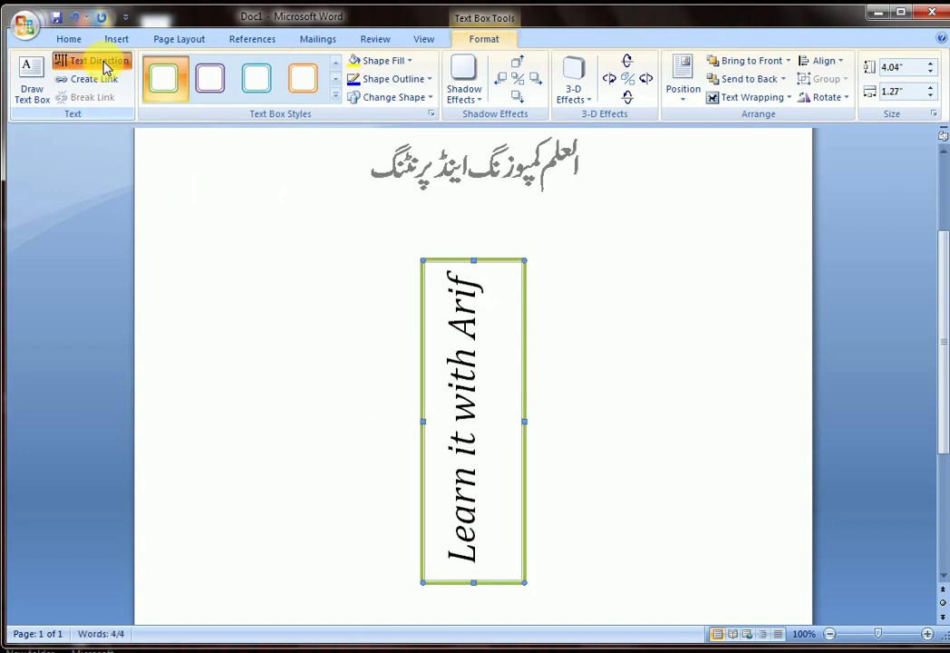
left_click(103, 62)
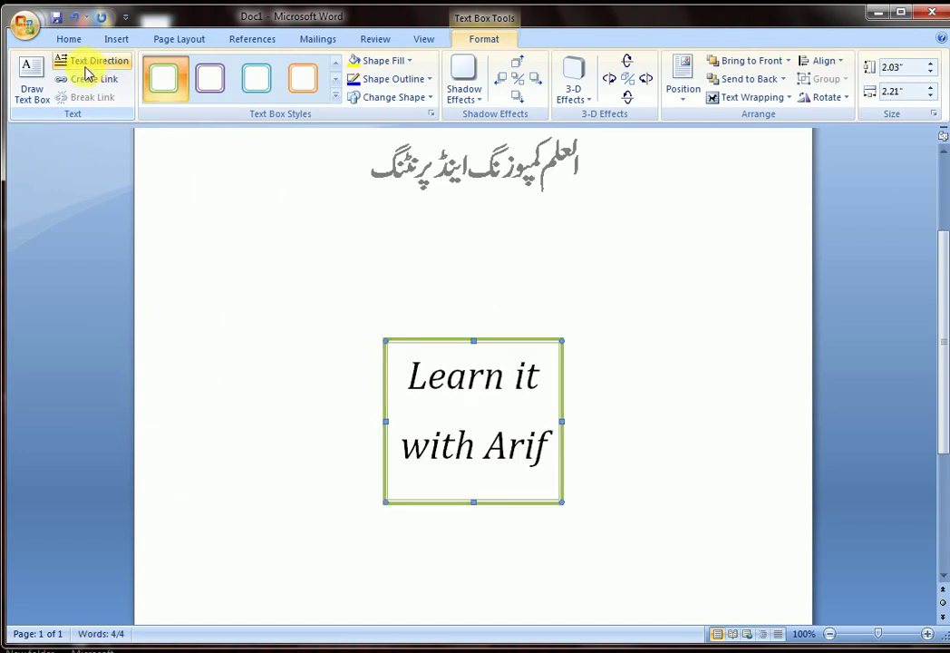
left_click(49, 104)
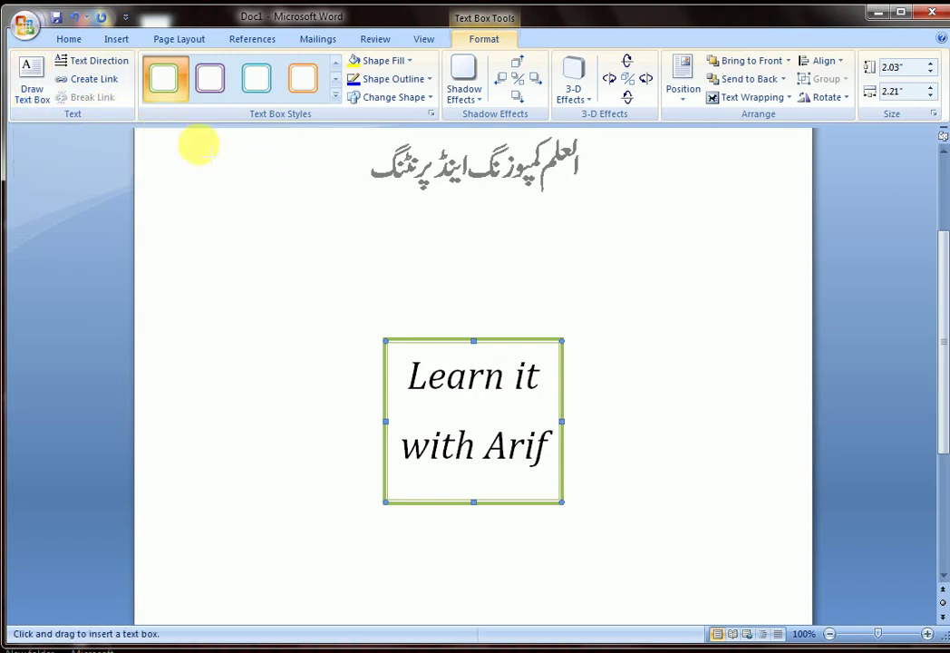
key("Escape")
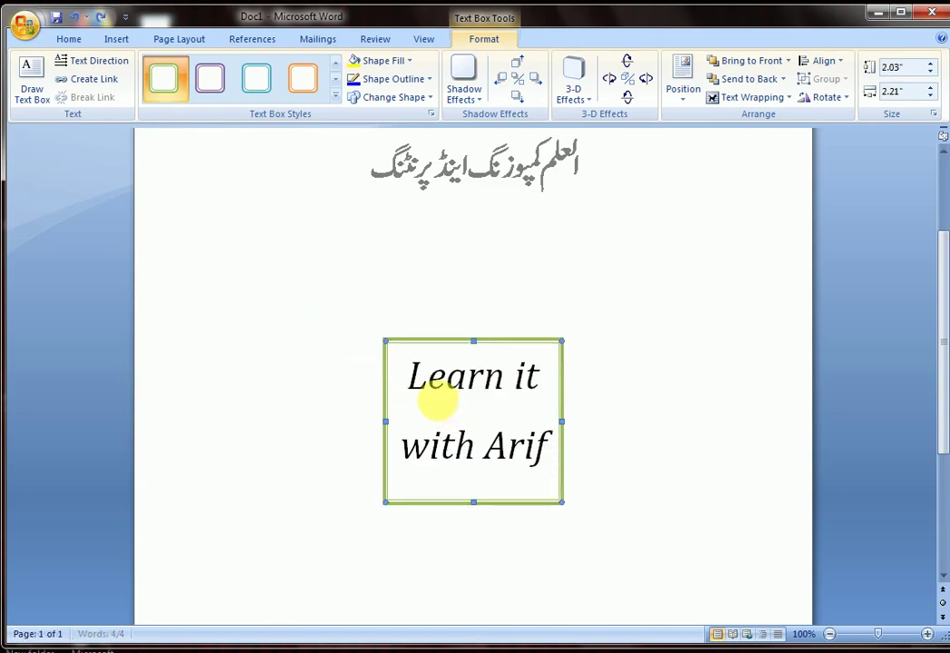
Fill the text box with light pink
left_click(409, 61)
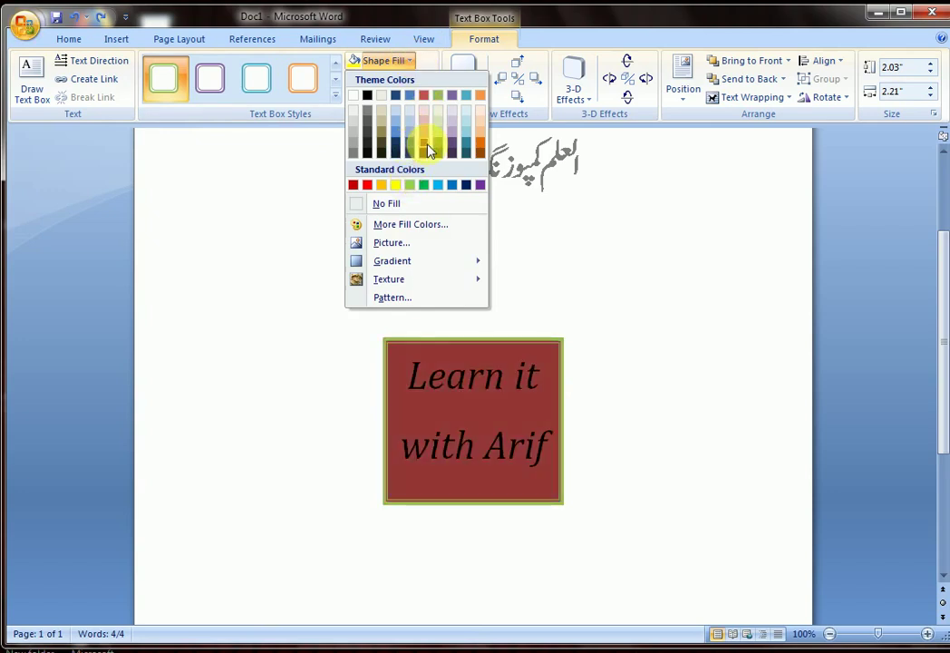
left_click(425, 119)
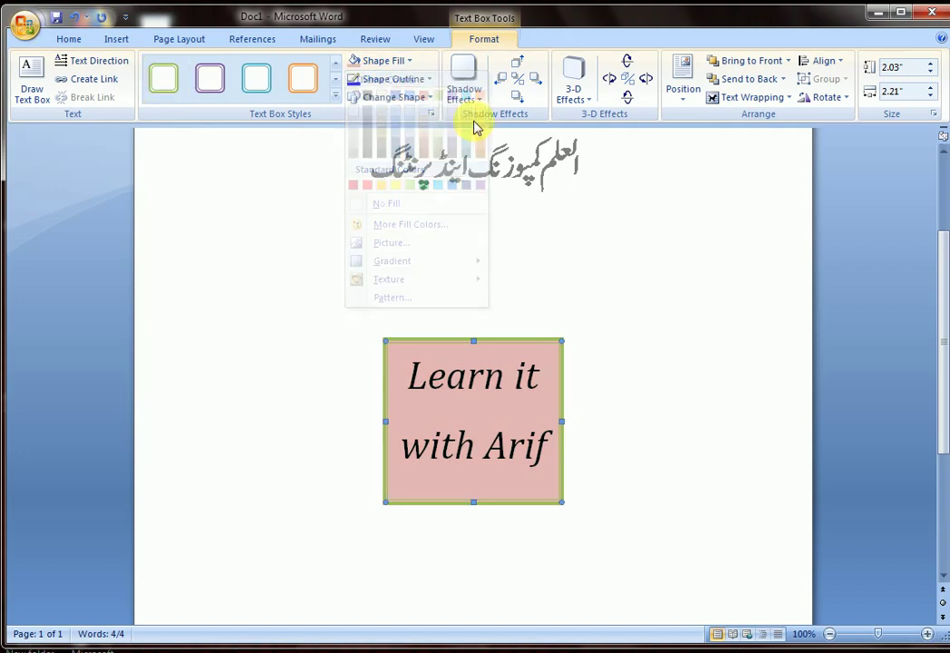
left_click(426, 80)
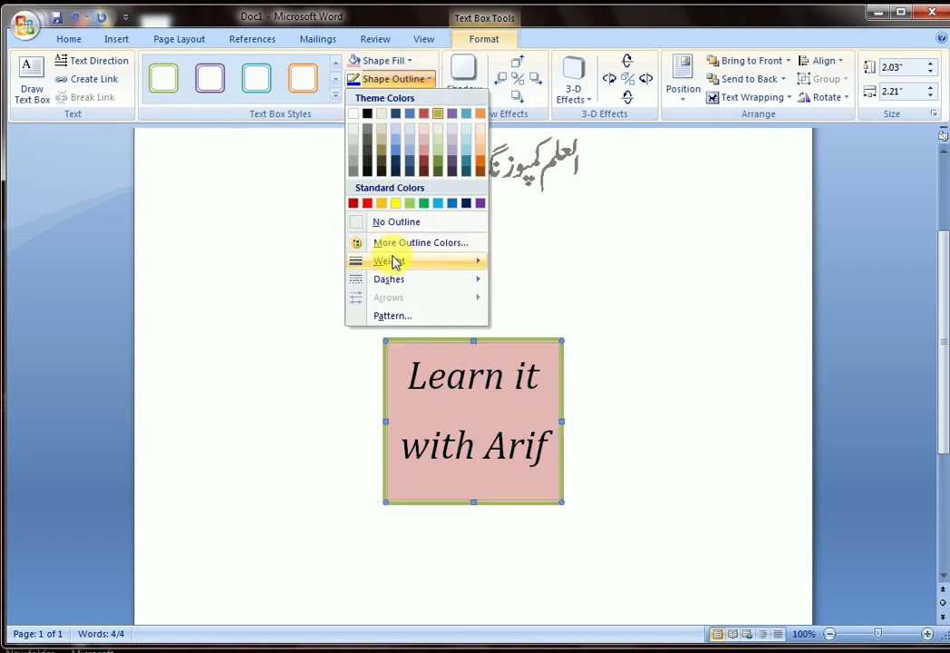
Set the box outline weight to 4½ pt, then remove the outline
mouse_move(401, 282)
mouse_move(401, 262)
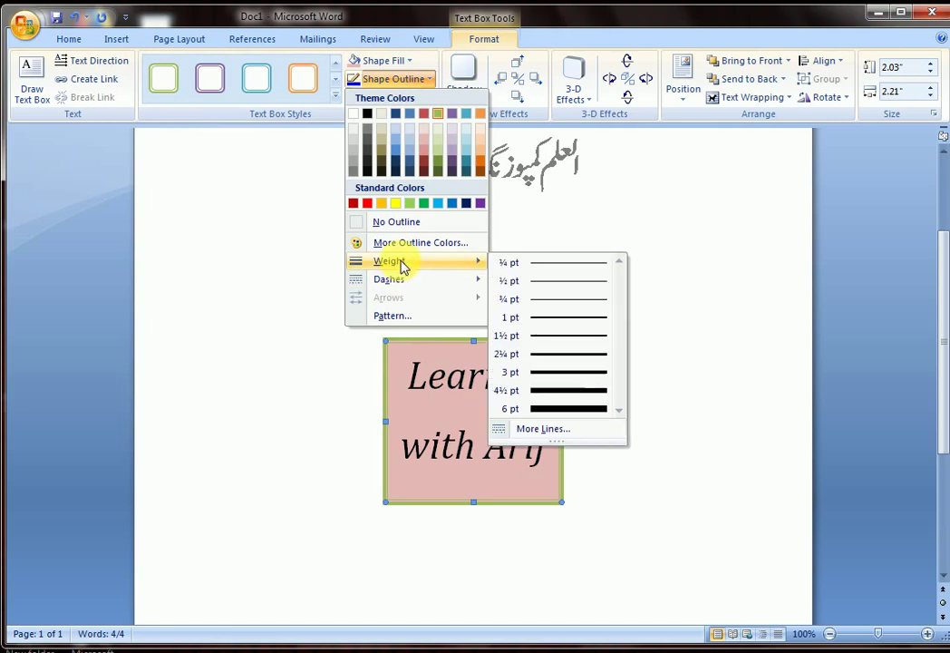
left_click(553, 390)
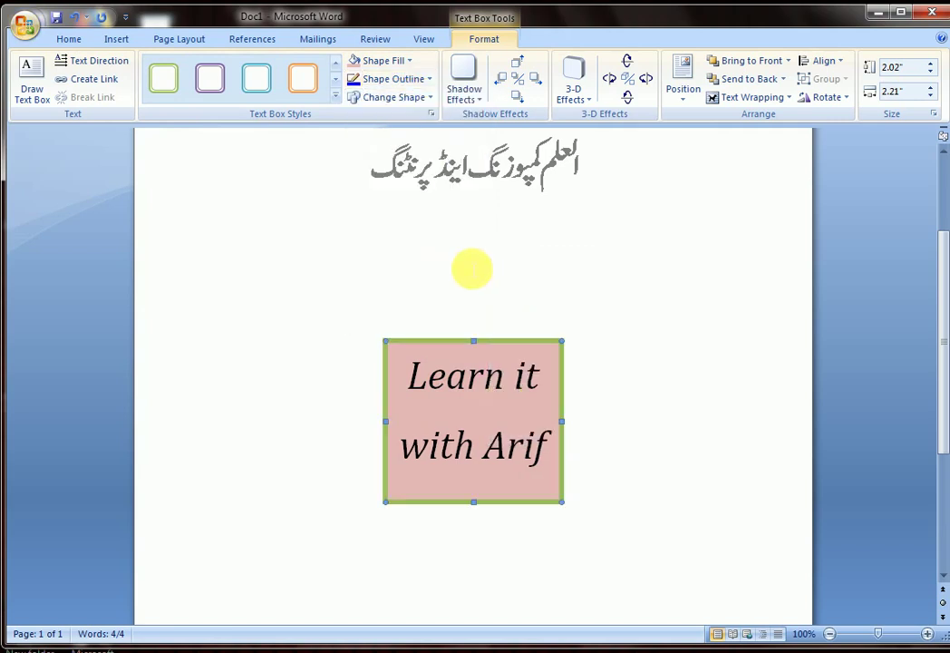
left_click(424, 80)
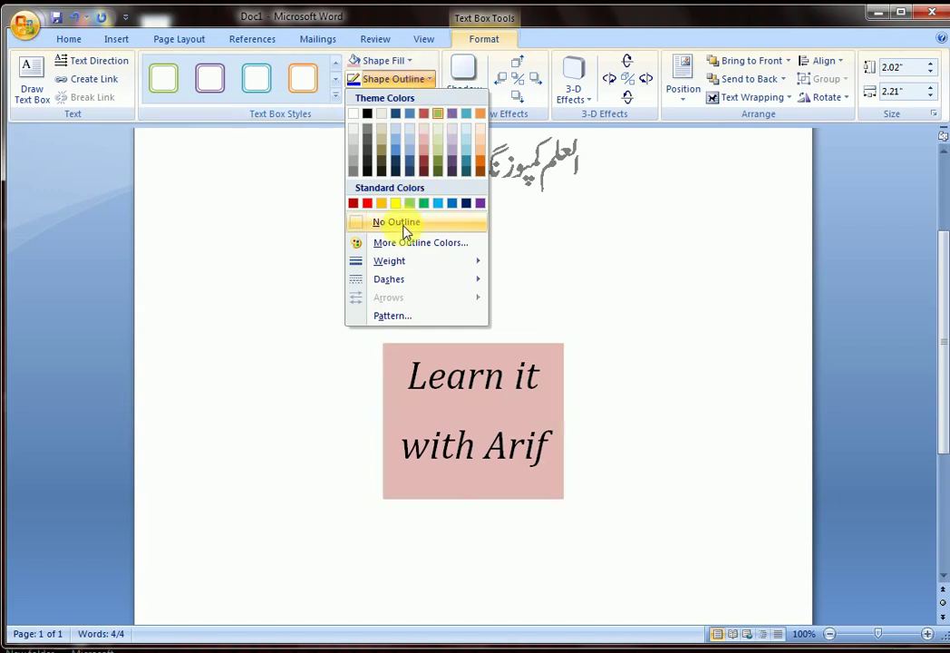
left_click(402, 222)
Give the box a light green outline drawn as a long dash-dot line
left_click(424, 81)
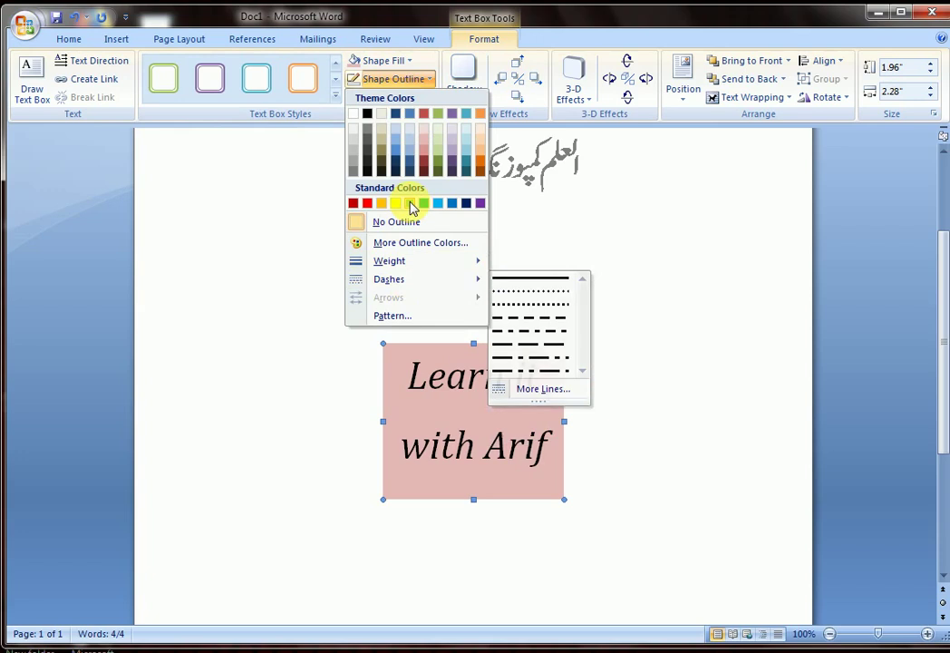
left_click(411, 205)
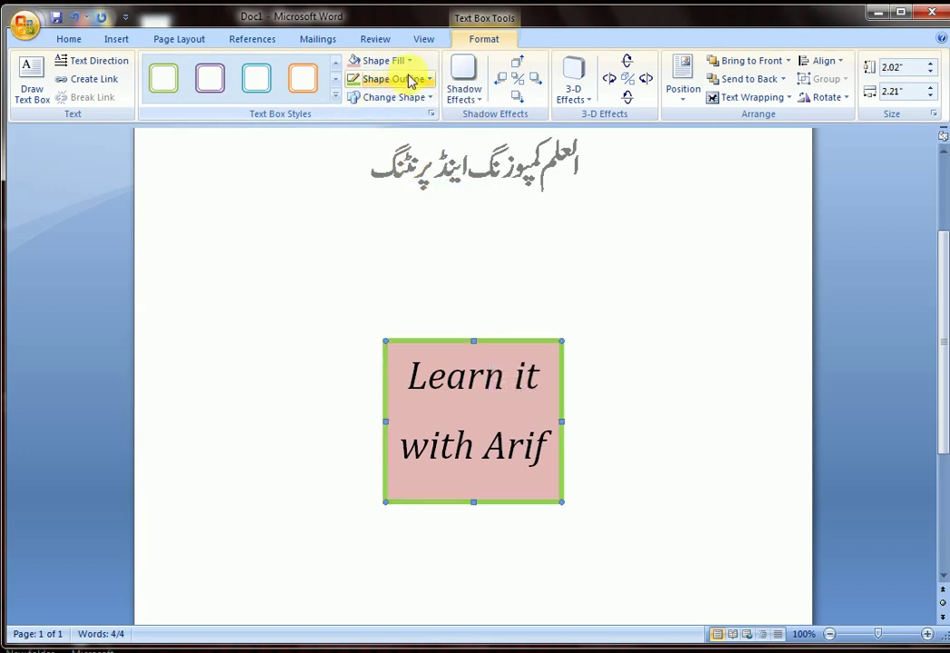
left_click(420, 81)
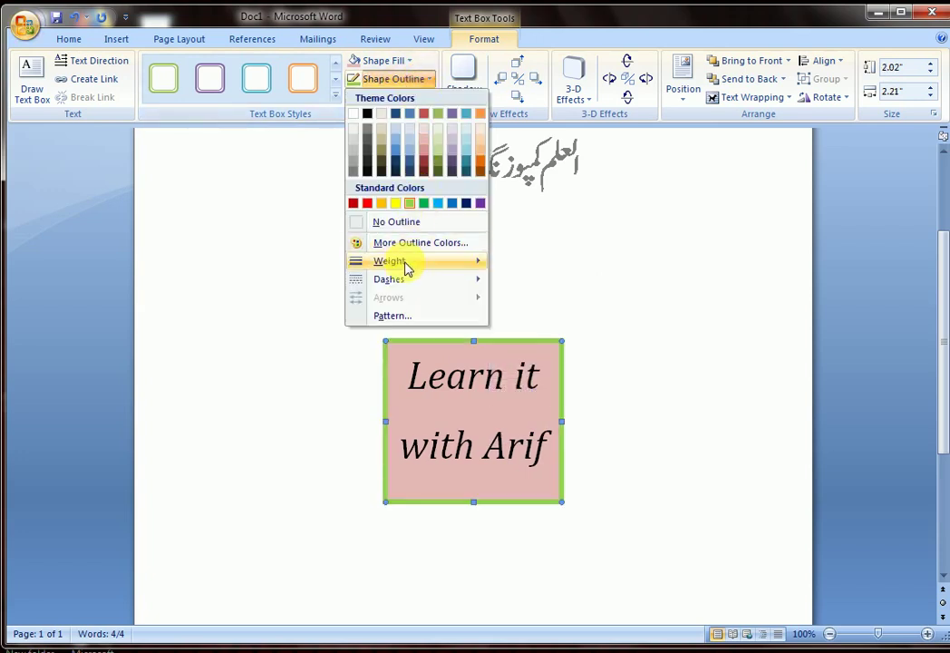
mouse_move(406, 282)
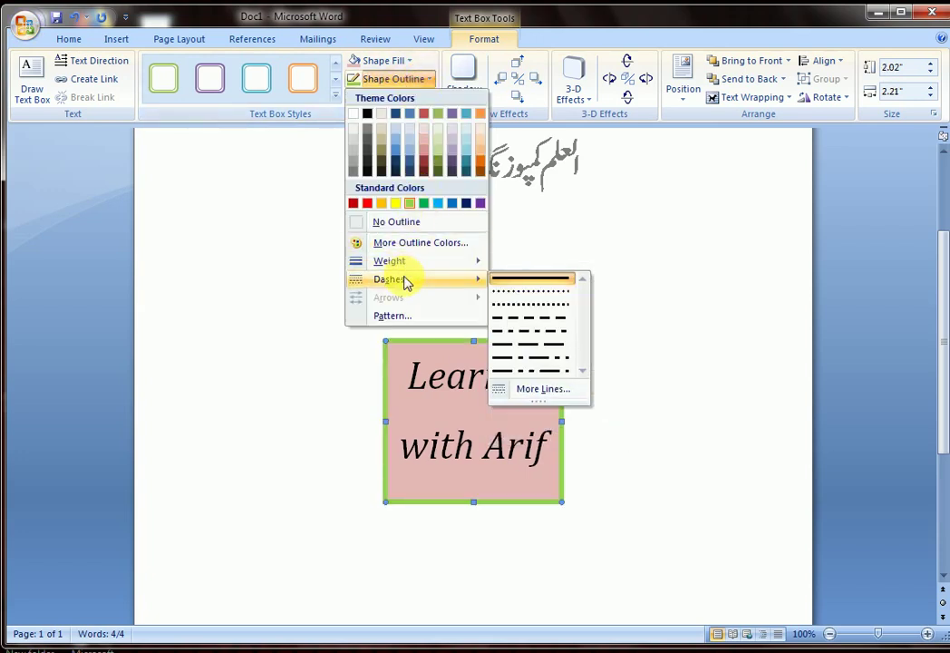
left_click(512, 357)
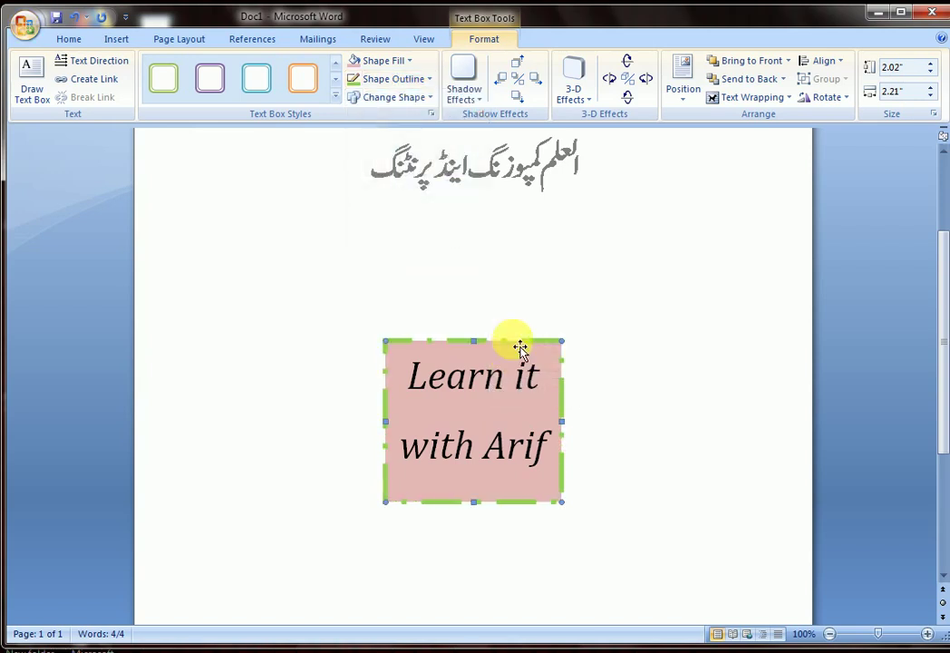
Try a rounded rectangle and undo it, then change the box to Folded Corner
left_click(430, 98)
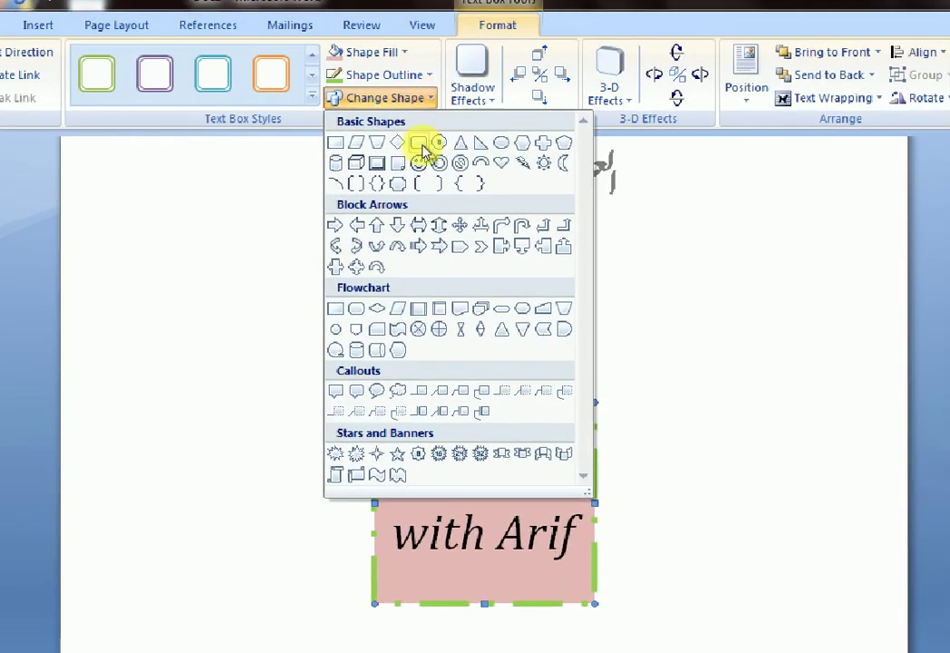
left_click(419, 143)
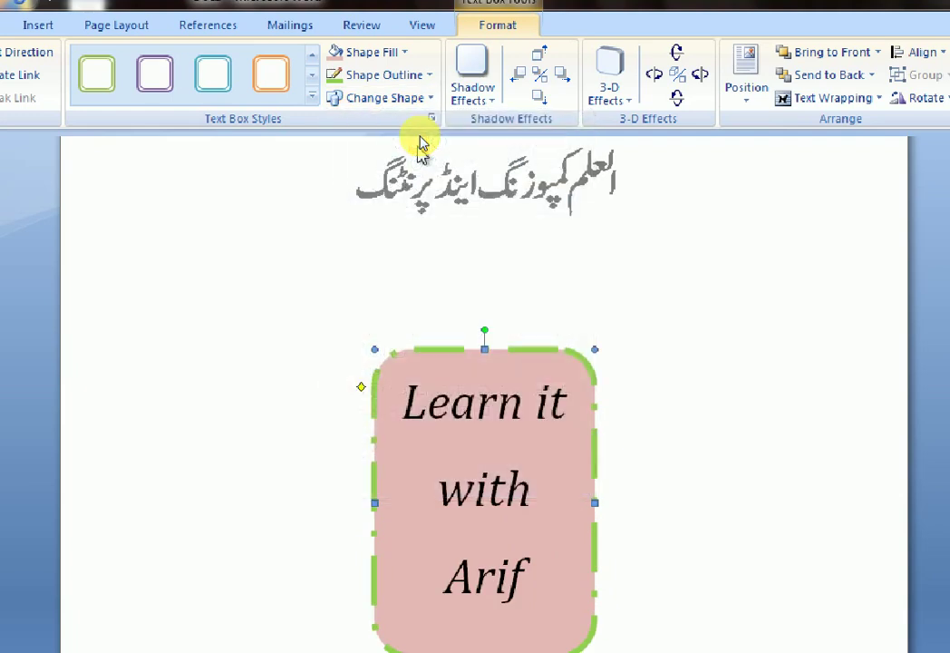
key("ctrl+z")
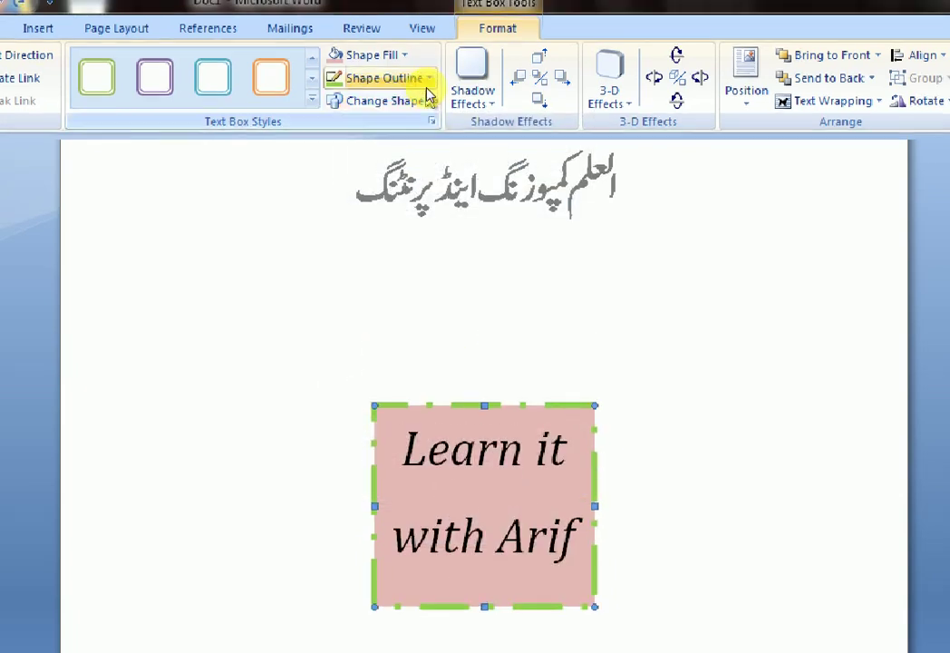
left_click(427, 76)
key("Escape")
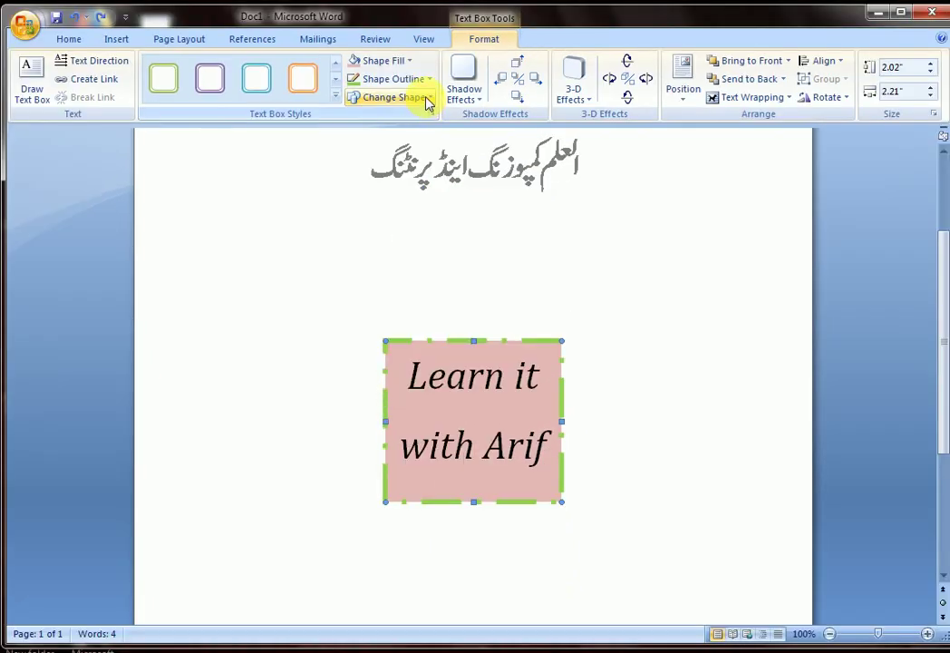
left_click(427, 98)
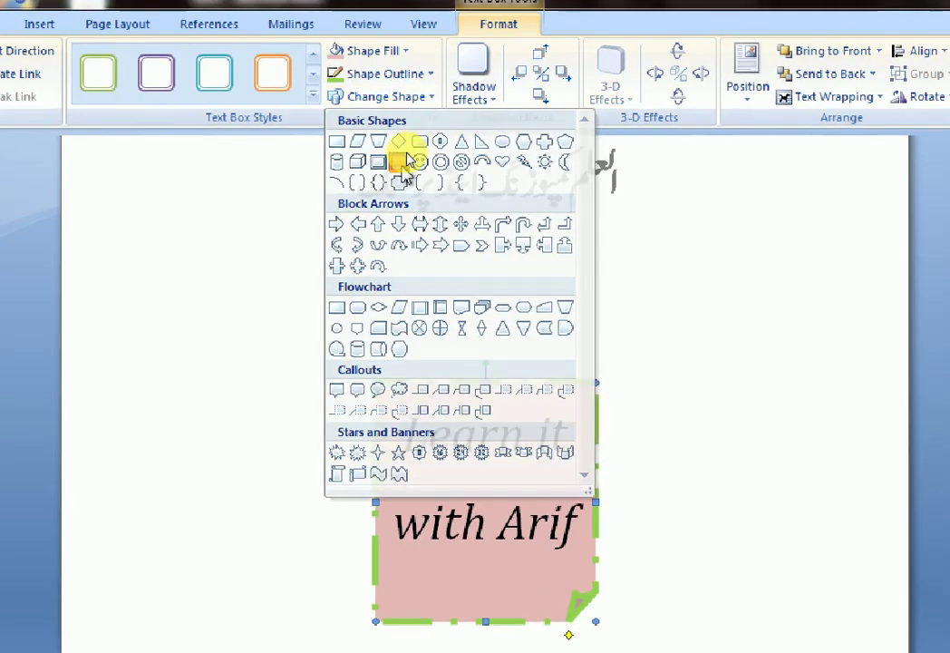
left_click(407, 162)
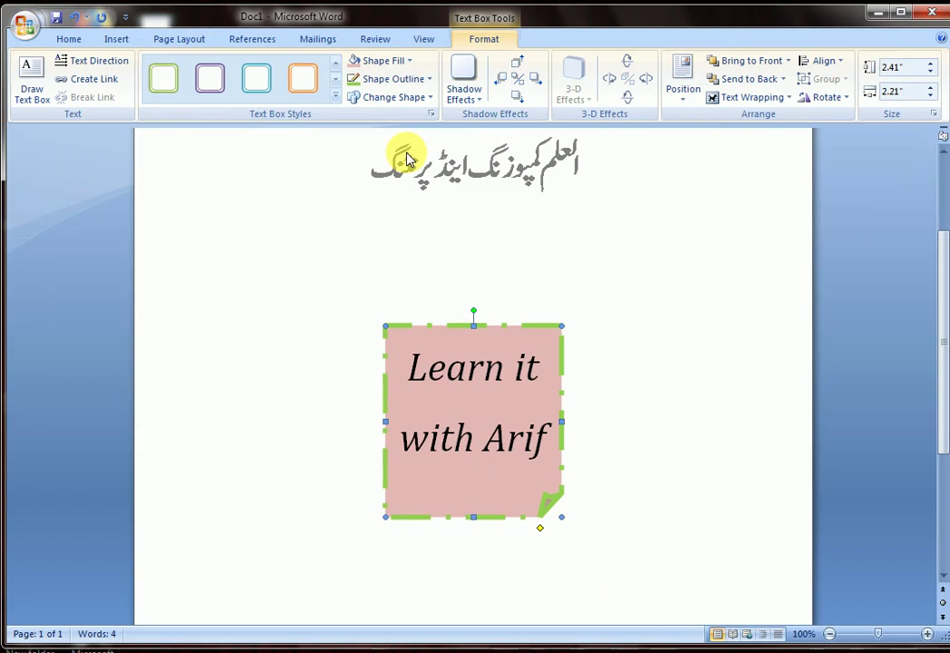
Apply a Drop Shadow style from Shadow Effects to the folded-corner box
left_click(487, 98)
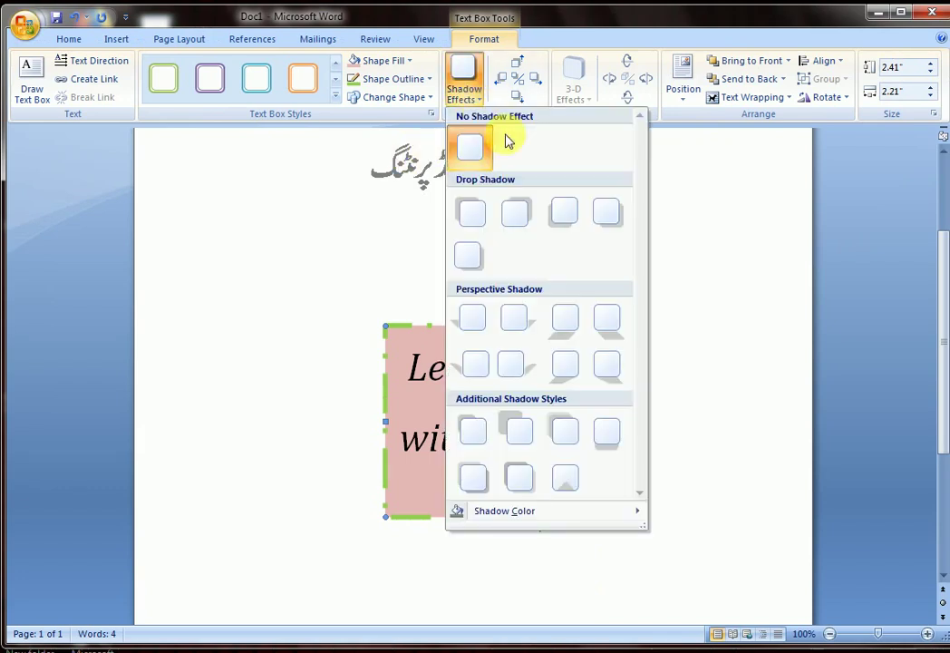
left_click(556, 211)
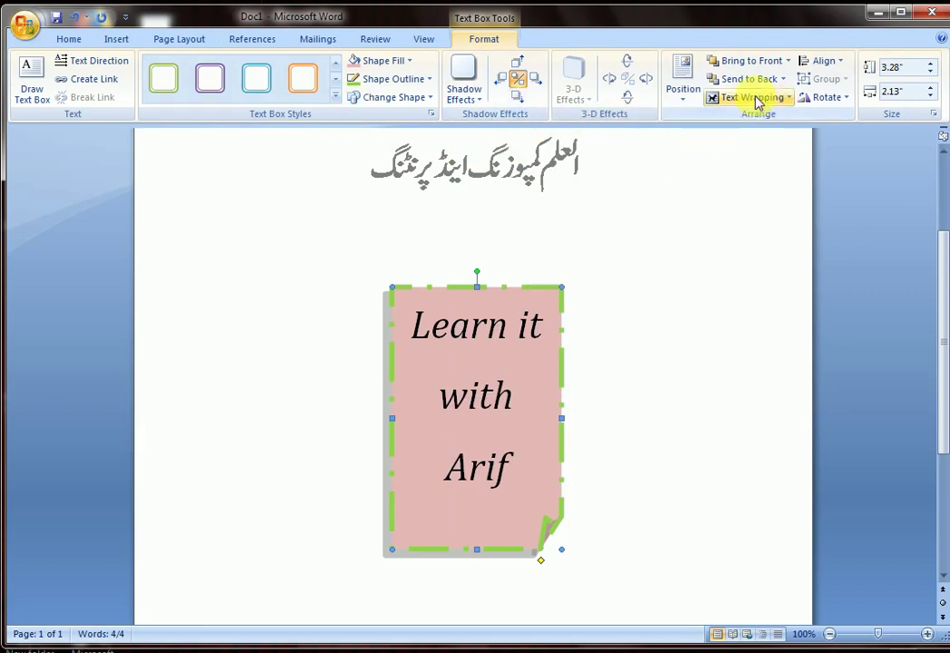
Check the Text Wrapping options, then bring up the Send to Back choices
left_click(793, 100)
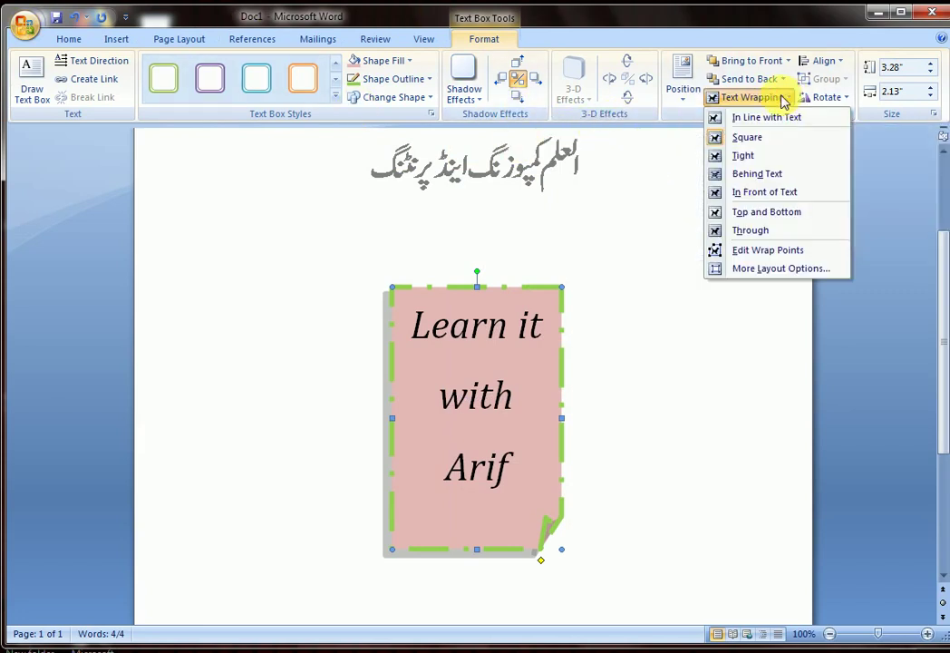
left_click(789, 100)
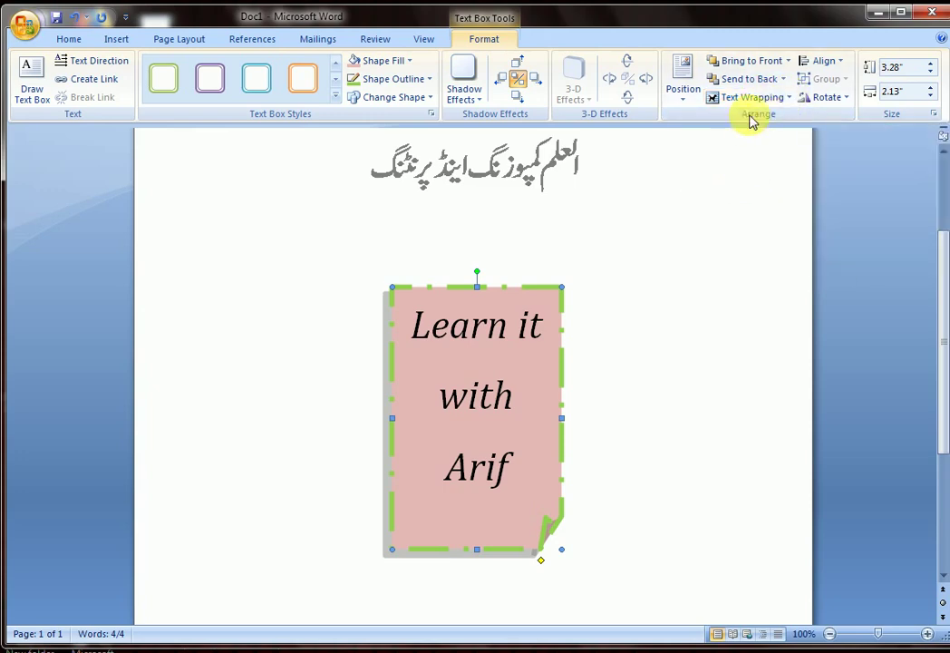
left_click(787, 99)
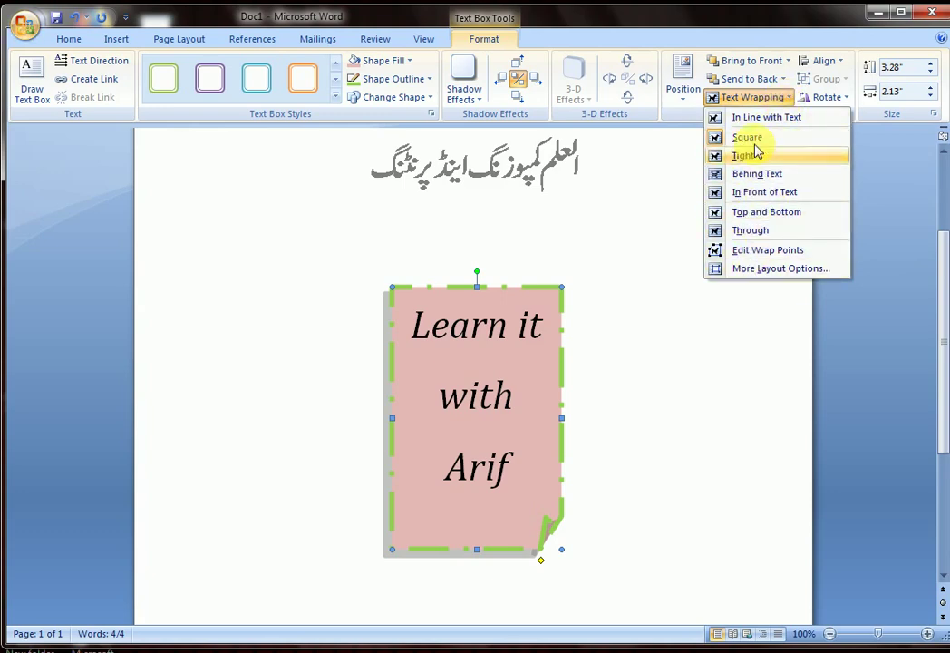
left_click(785, 80)
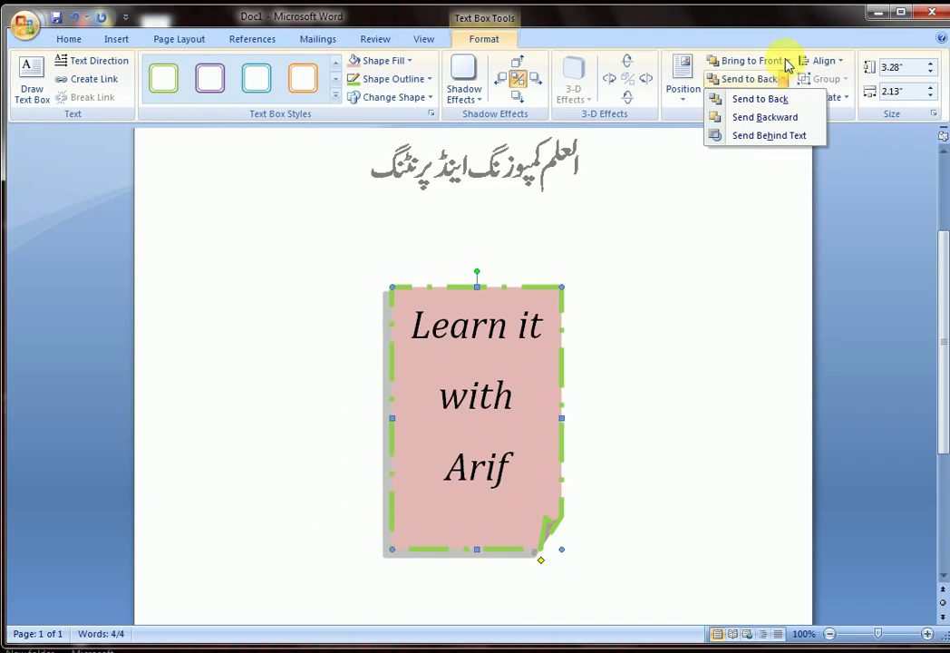
Look through the Bring to Front options, then bring up the Align choices
left_click(787, 64)
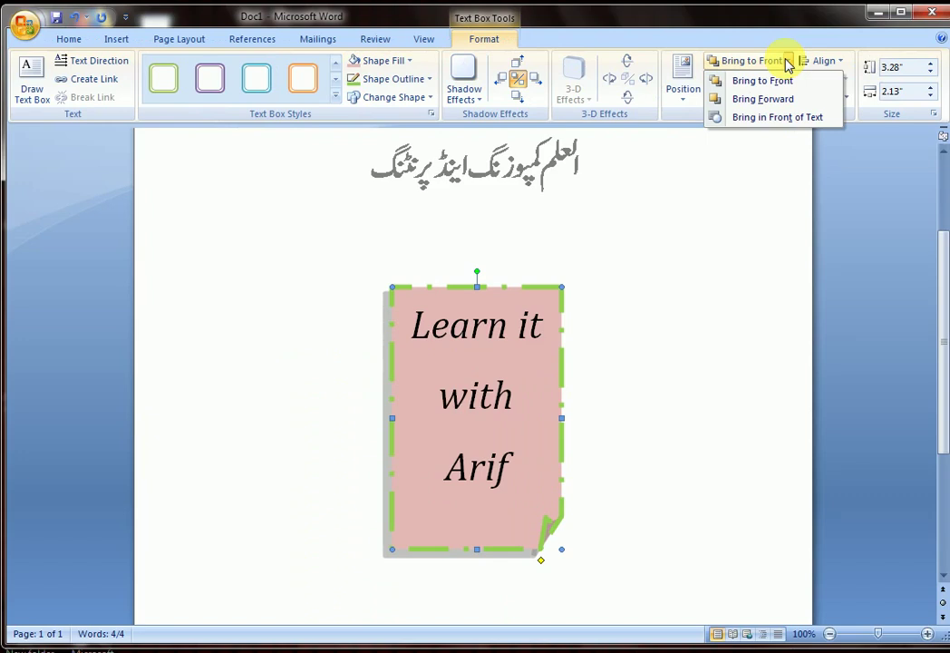
left_click(788, 62)
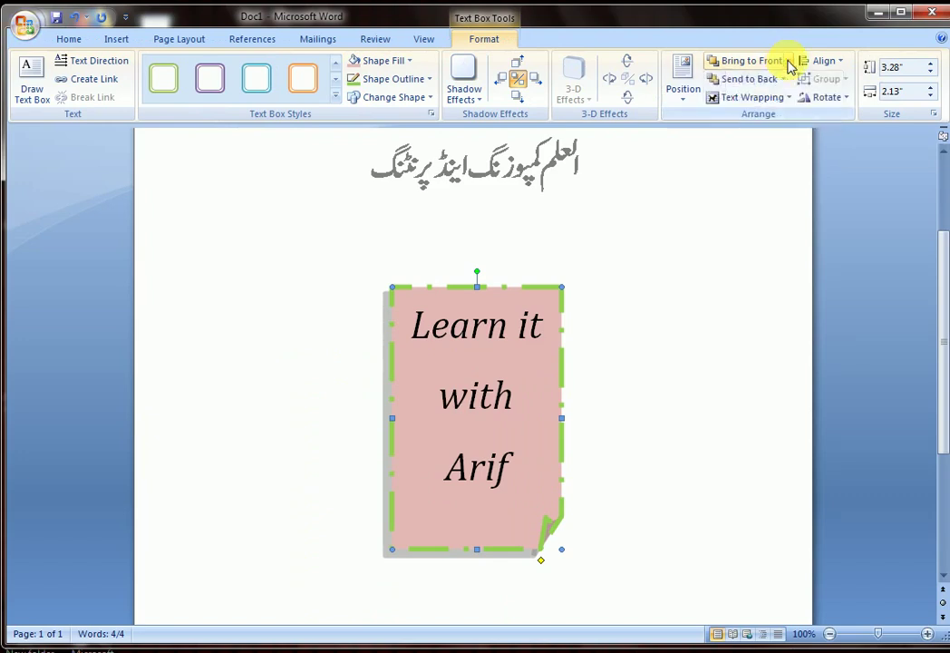
left_click(840, 71)
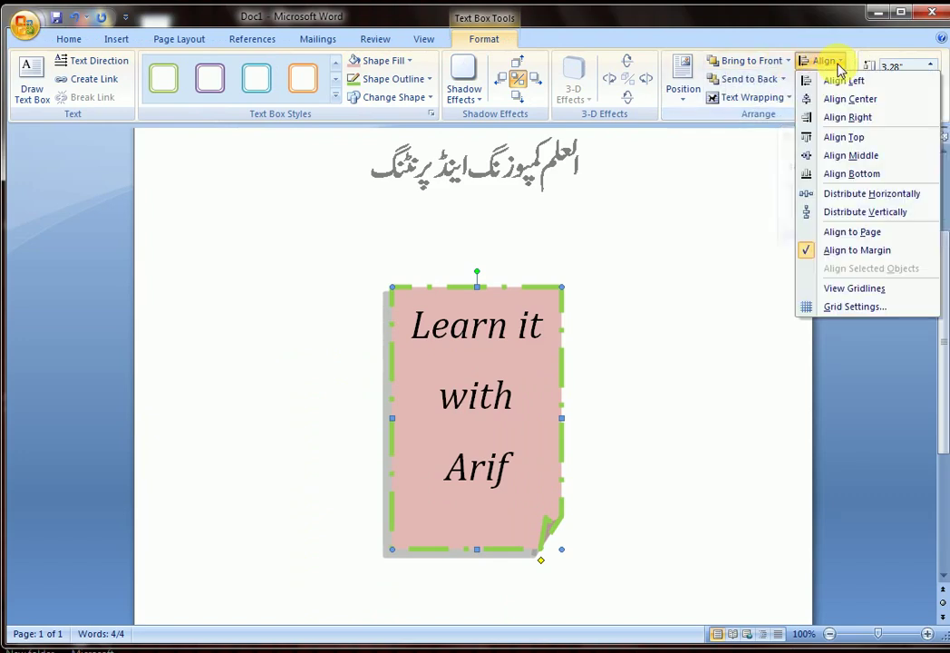